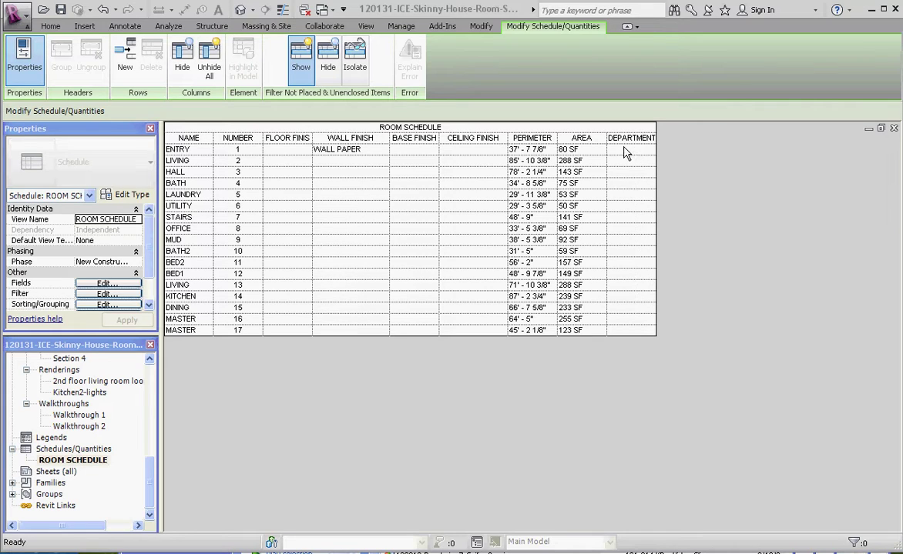
Enter WALL PAPER as the ENTRY room's wall finish in the Room Schedule
click(624, 151)
click(360, 160)
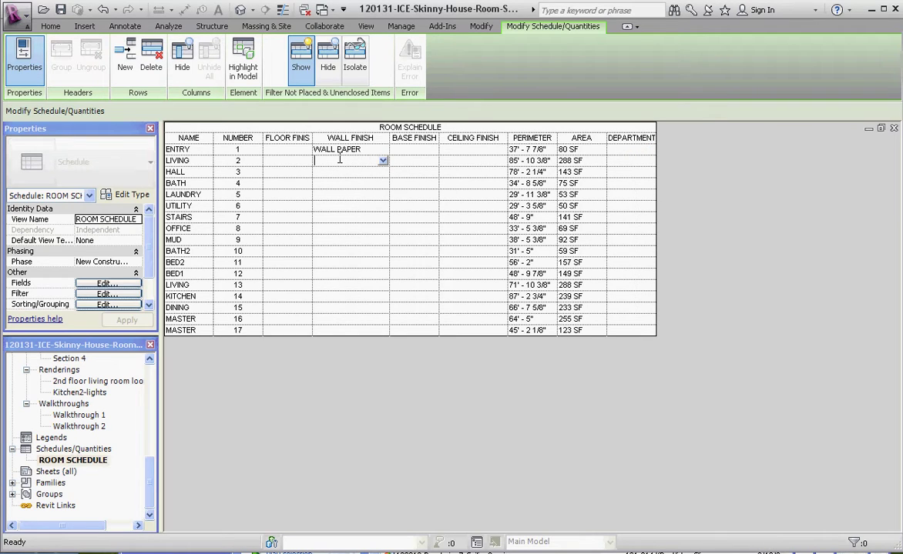
Set LIVING's wall finish to PAINT-120 and show HALL's existing wall finish choices
text(PAINT-12)
text(0)
click(371, 174)
click(383, 172)
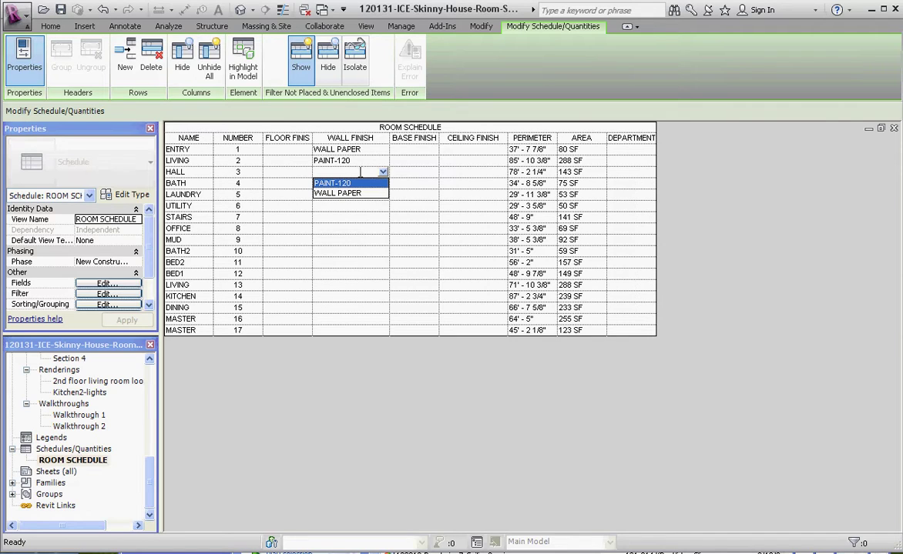
Change ENTRY's wall finish from WALL PAPER to WALL PAPER-140
key(Escape)
click(371, 149)
text(-140)
click(362, 218)
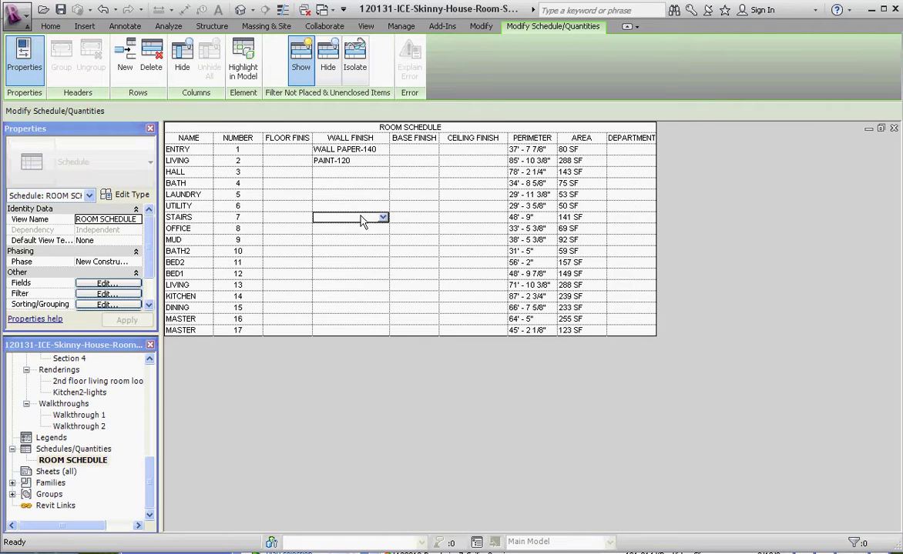
Check HALL's wall finish list for the updated numbered values without choosing one
click(381, 171)
click(383, 172)
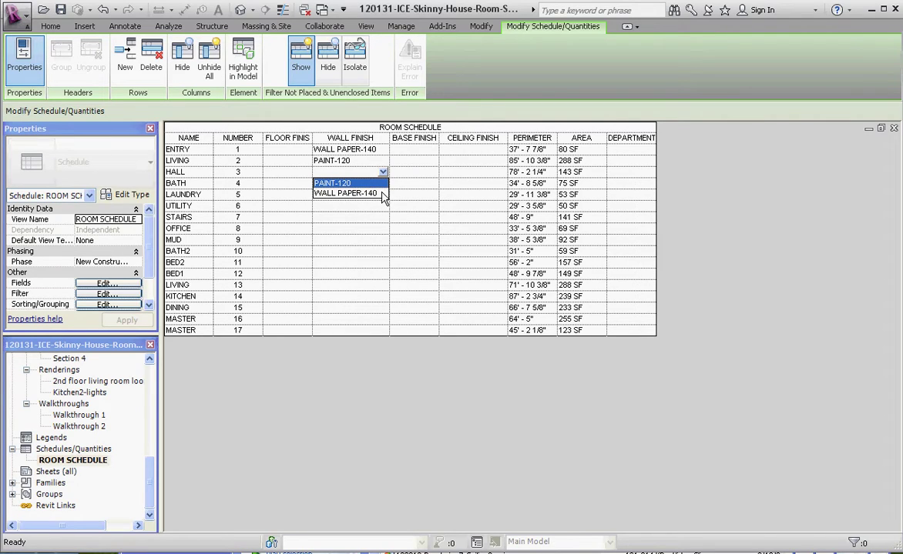
click(382, 173)
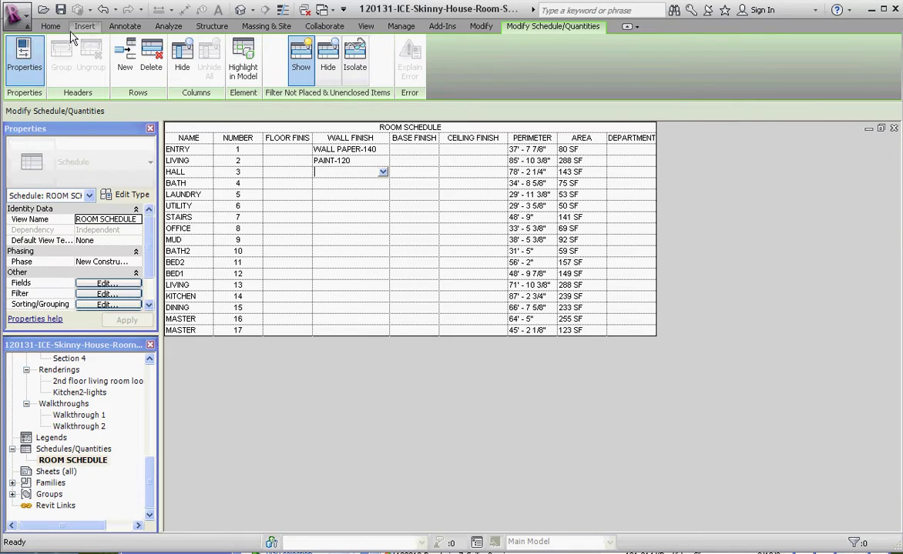
Create a Rooms schedule-keys schedule with key name Room Style via Schedule/Quantities
click(367, 26)
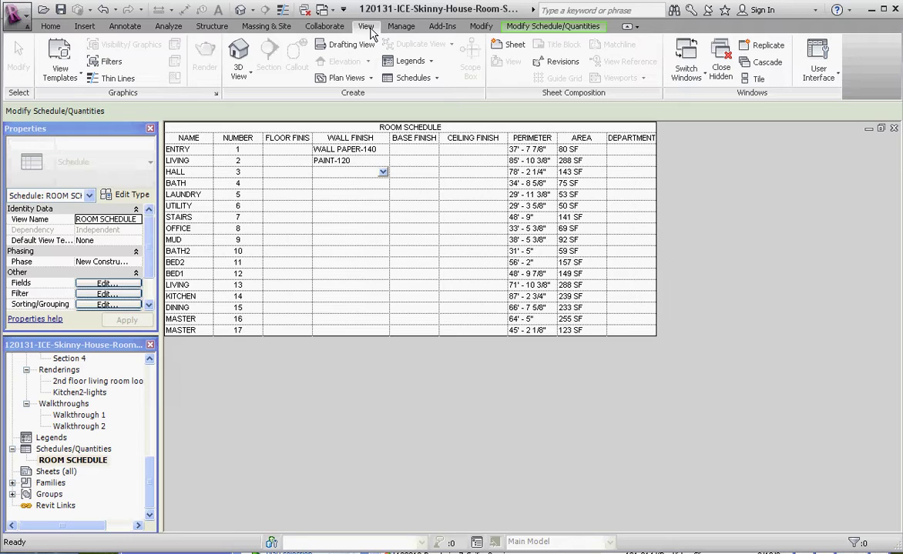
click(414, 78)
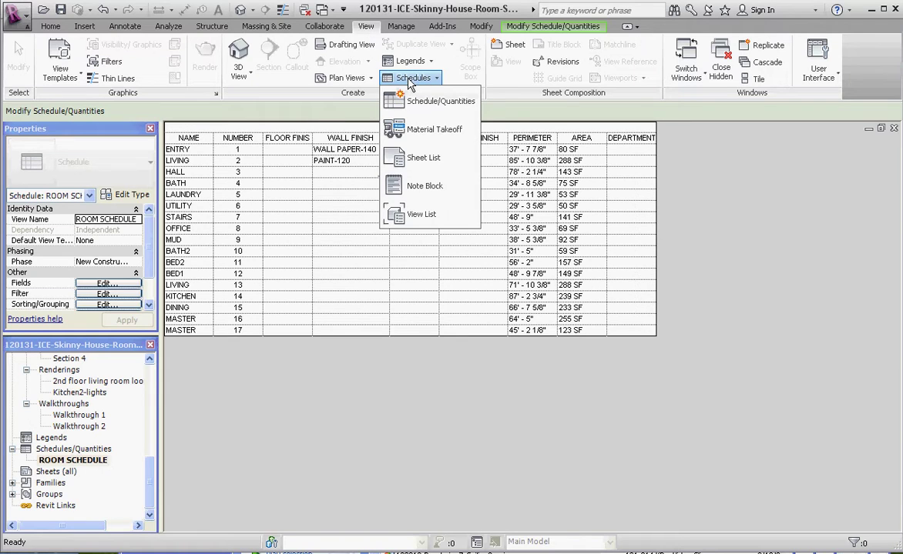
click(420, 96)
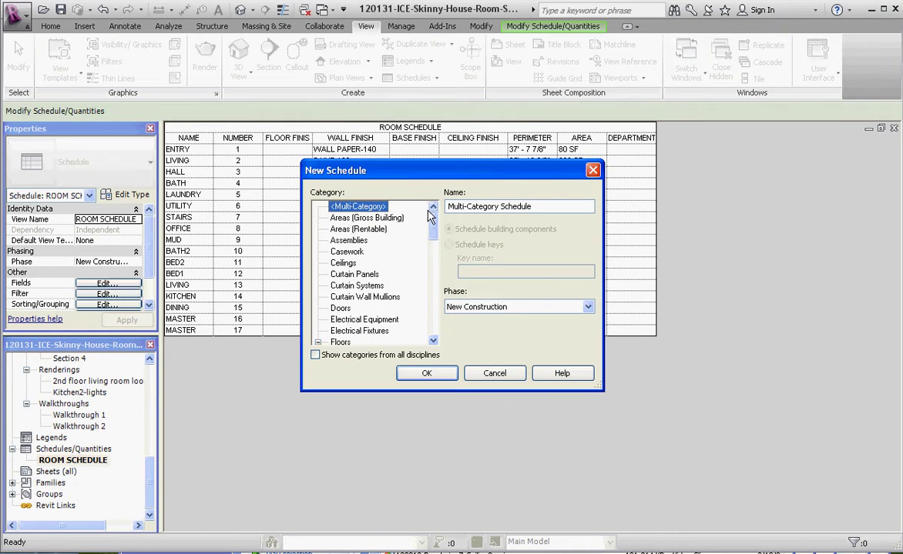
drag(433, 226, 436, 302)
click(342, 286)
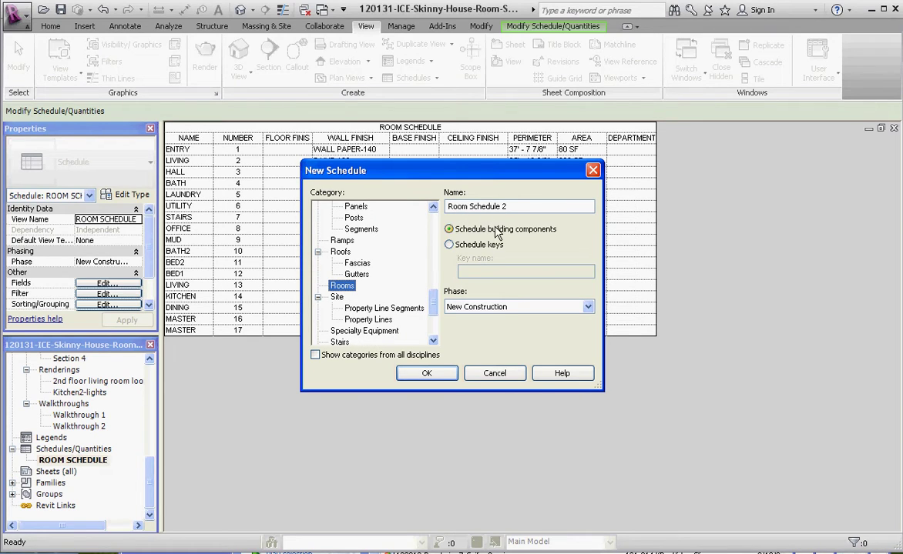
click(449, 245)
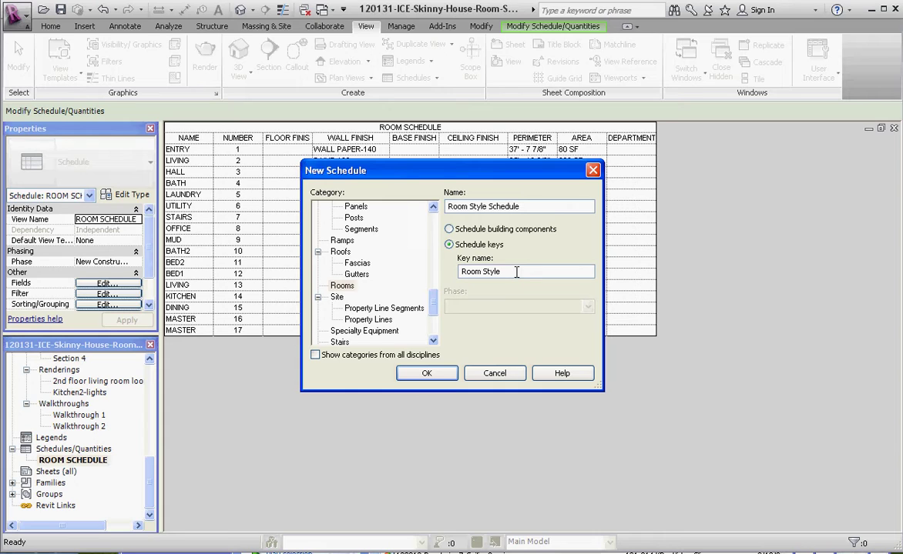
click(426, 375)
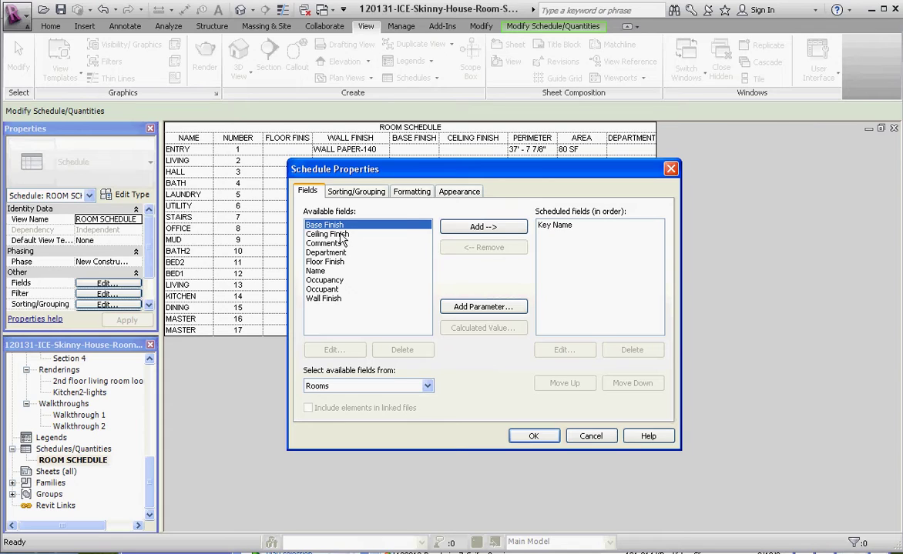
Add Base, Ceiling, Floor and Wall Finish fields to the Room Style key schedule
click(473, 231)
click(471, 230)
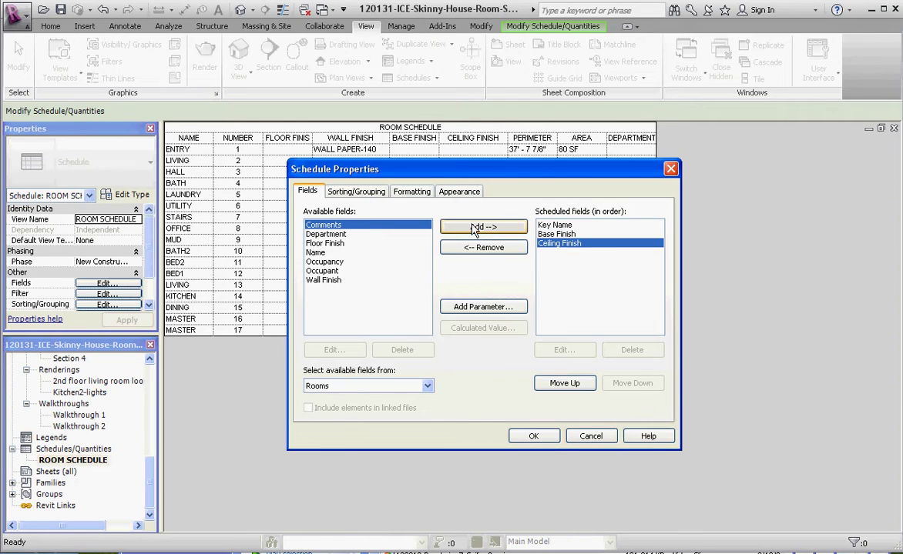
click(338, 234)
click(347, 244)
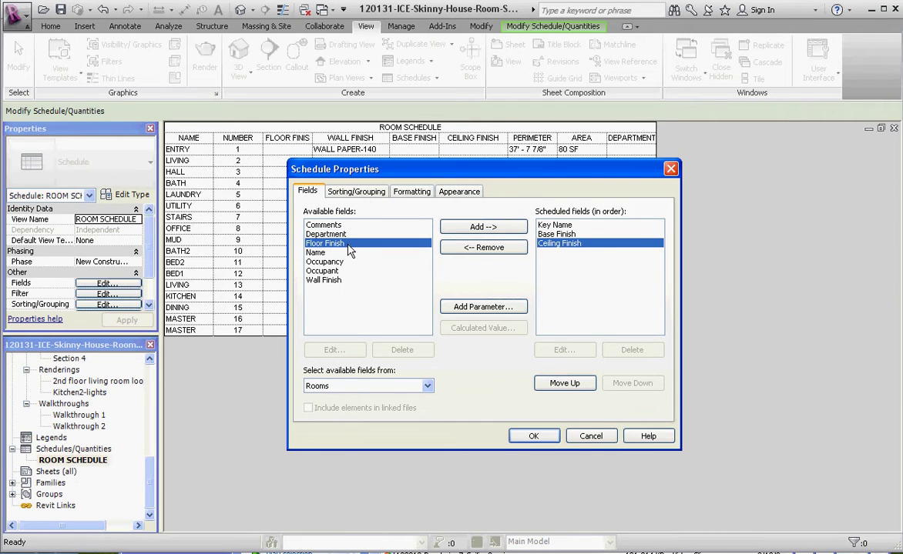
click(481, 228)
click(339, 271)
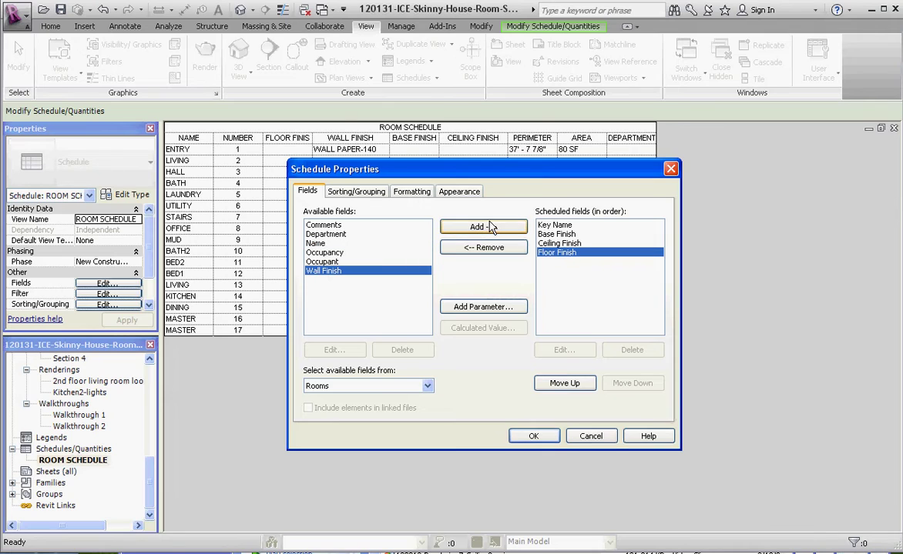
click(497, 226)
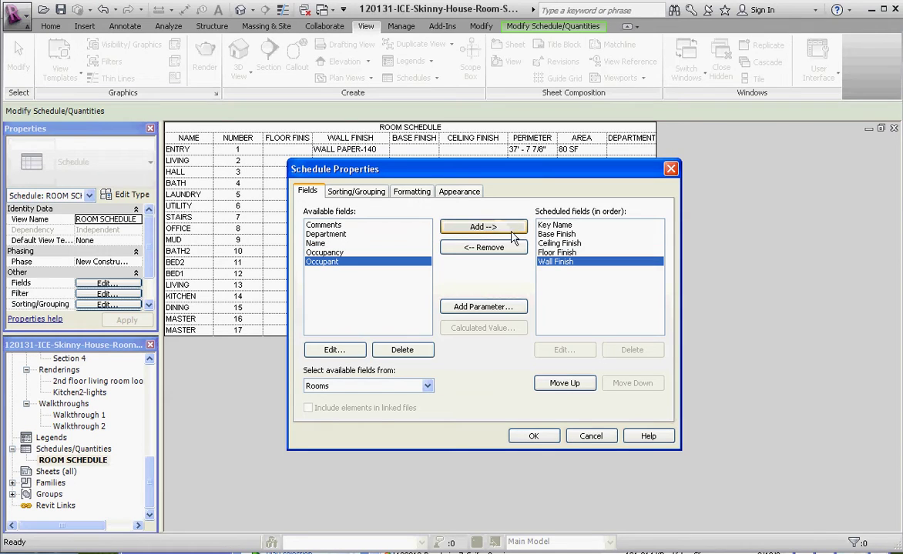
Order fields as Key Name, Floor, Wall, Base, Ceiling Finish and confirm
click(562, 252)
click(567, 383)
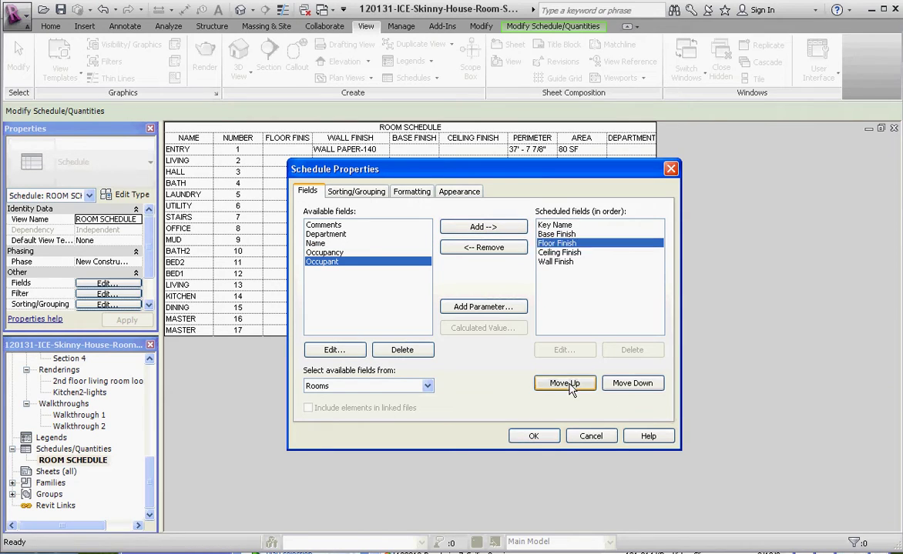
click(568, 384)
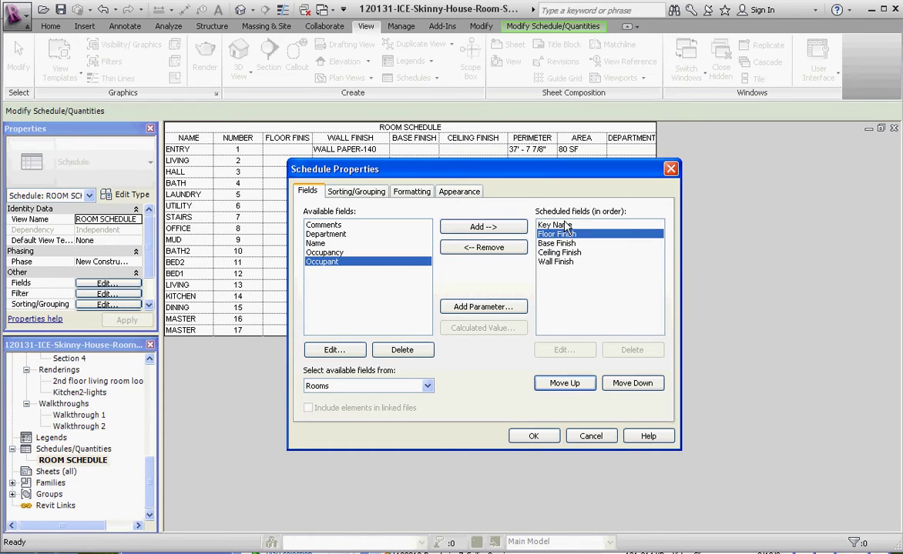
click(570, 263)
click(561, 385)
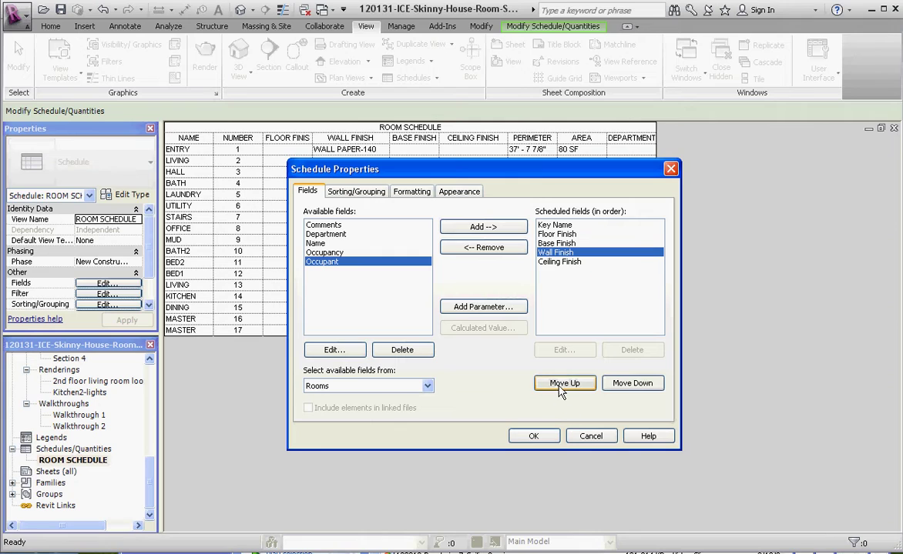
click(560, 385)
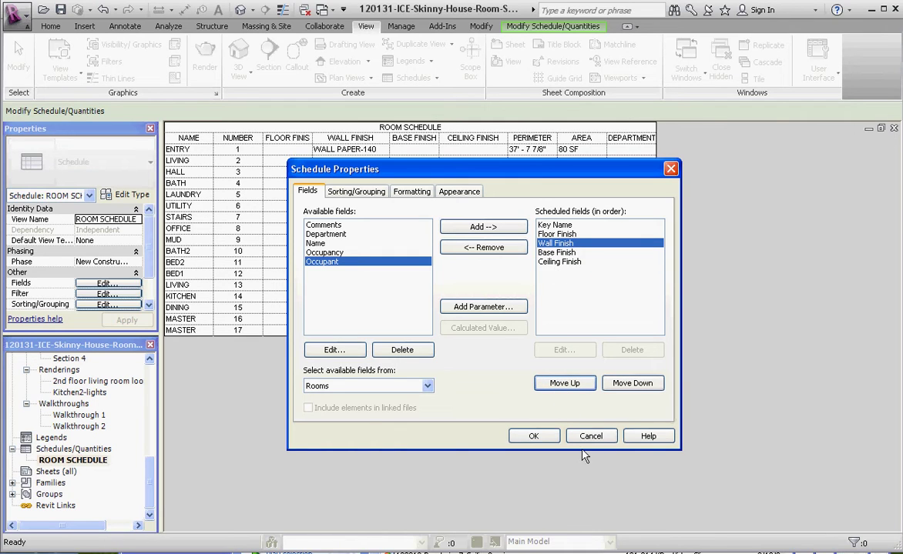
click(533, 437)
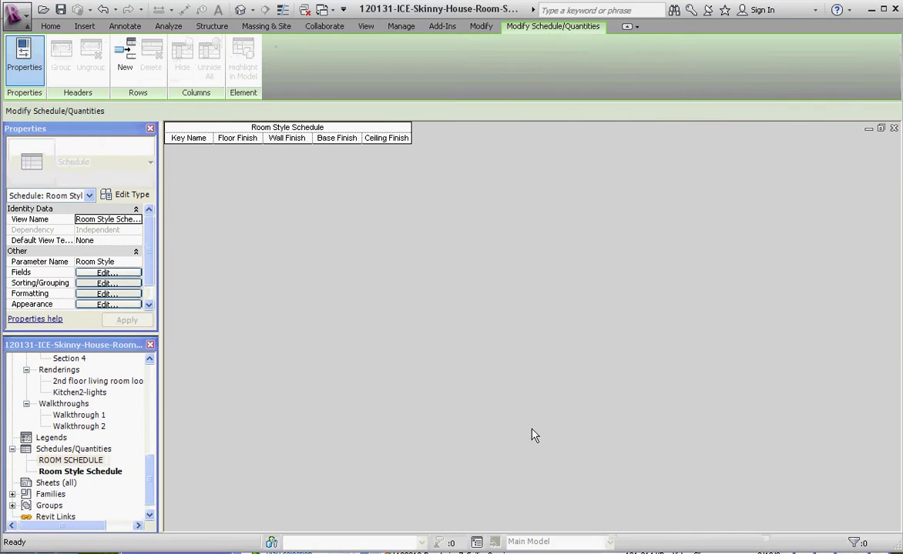
Insert two key rows and type ENTRY-HALL as row 1's Key Name
click(128, 57)
right_click(235, 138)
click(327, 202)
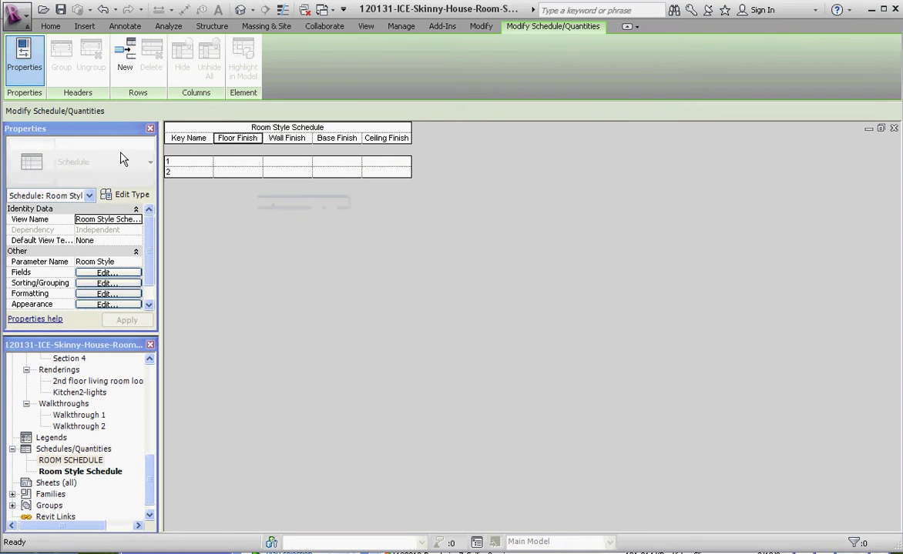
click(201, 161)
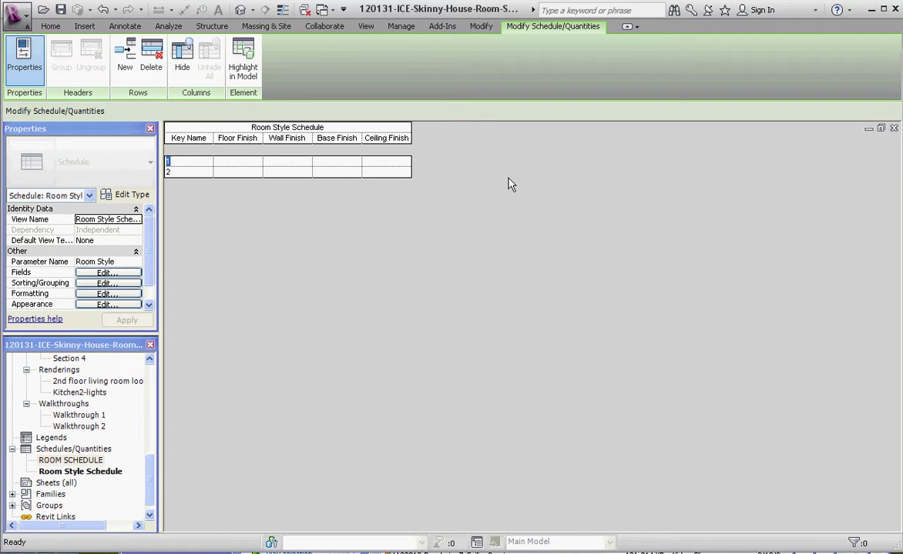
text(ENTRY-HALL)
Give ENTRY-HALL a WOOD LAMINATE floor finish and PAINT-105 wall finish
click(238, 166)
click(234, 173)
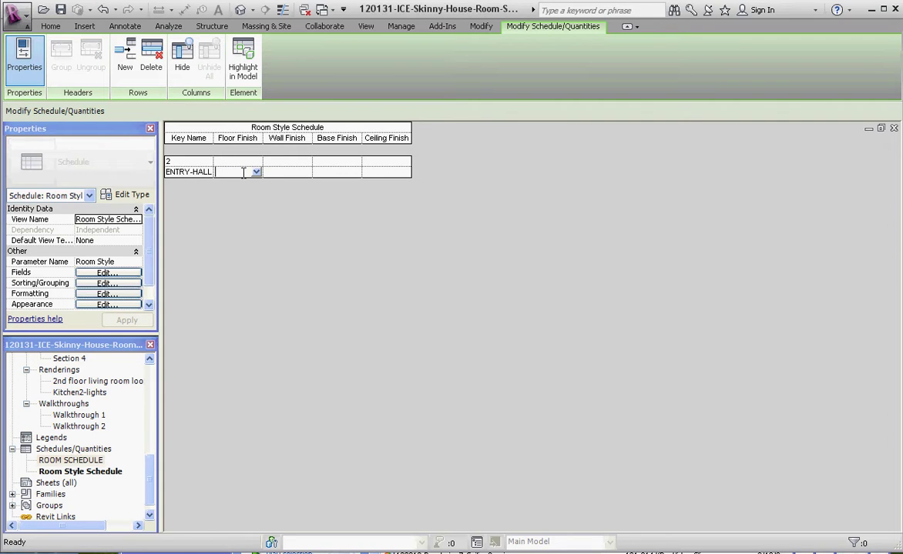
text(WOOD)
text( LAMINATE)
click(298, 174)
text(PAINT)
text( 10)
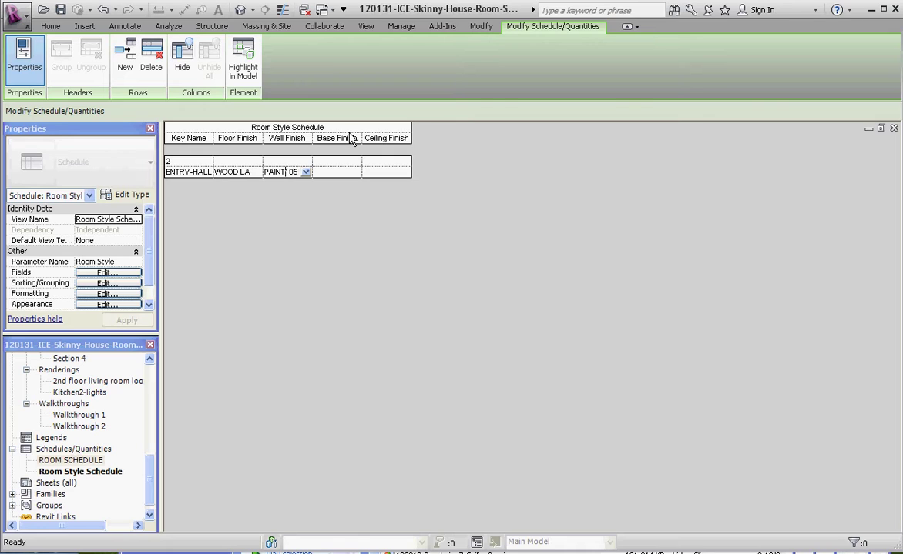
key(BackSpace)
text(-)
Give ENTRY-HALL a VINYL-10 base finish and PAINT-001 ceiling finish
click(345, 170)
text(VY)
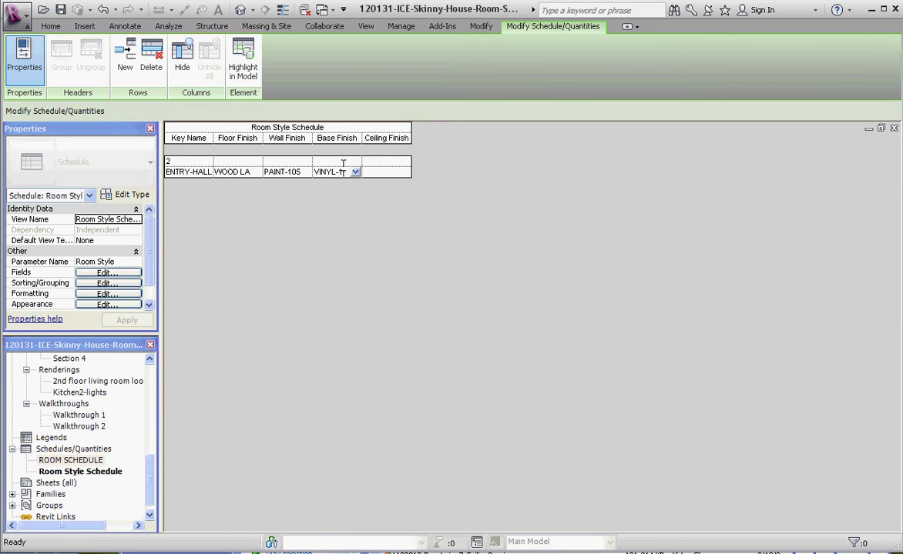
click(381, 171)
text(PAINT-001)
Rename row 2 to BEDROOMS and give it a CARPET-2 floor finish
click(169, 161)
text(BEDRO)
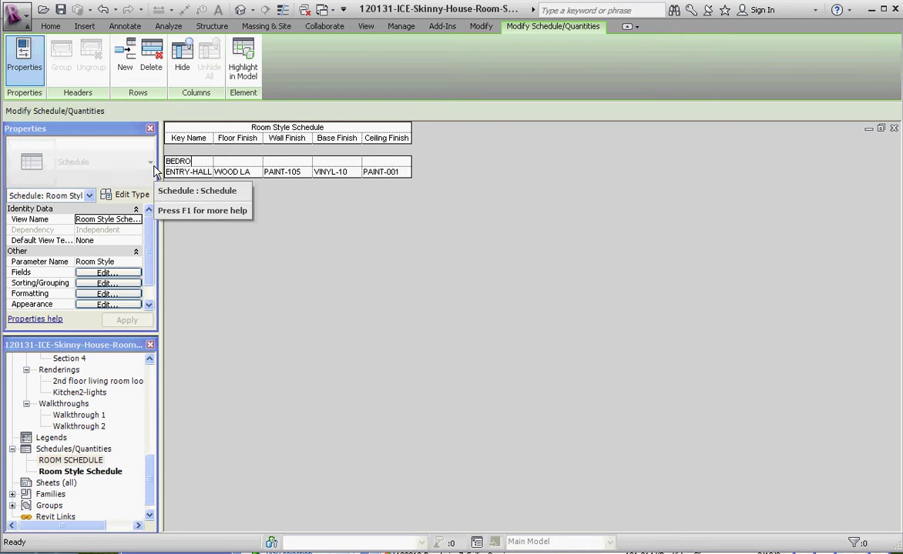
text(OMS)
click(242, 161)
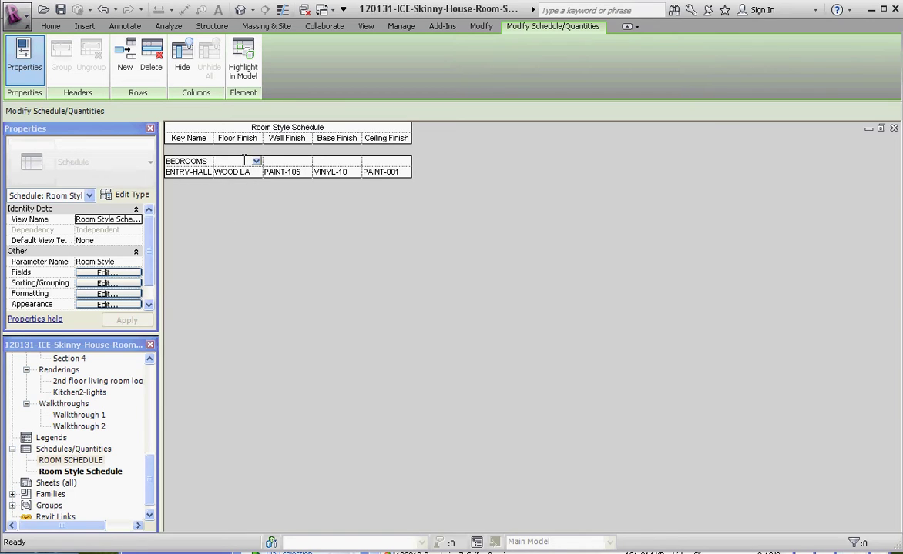
text(CARPET-200)
key(BackSpace)
key(BackSpace)
Enter a wallpaper wall finish for the BEDROOMS row, fixing the typo
click(281, 161)
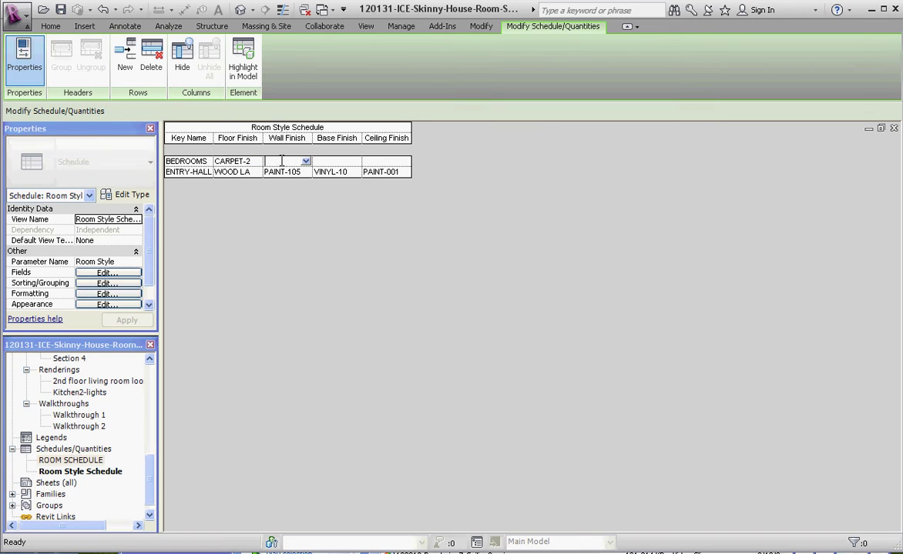
text(WALL PAER)
key(BackSpace)
key(BackSpace)
text(PER-306)
Set the BEDROOMS base finish to VINYL-13 and ceiling finish to PAINT-001
click(323, 161)
click(345, 173)
click(346, 173)
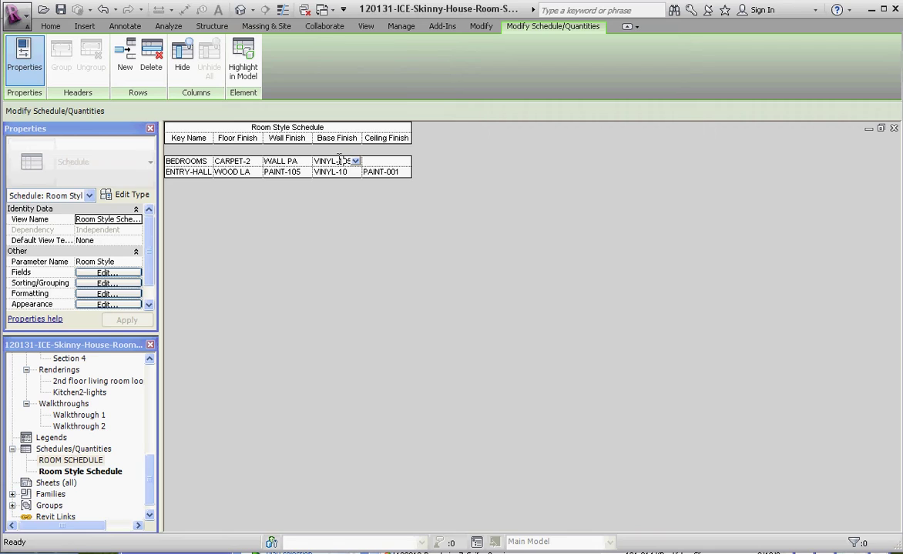
key(BackSpace)
key(BackSpace)
key(BackSpace)
text(13)
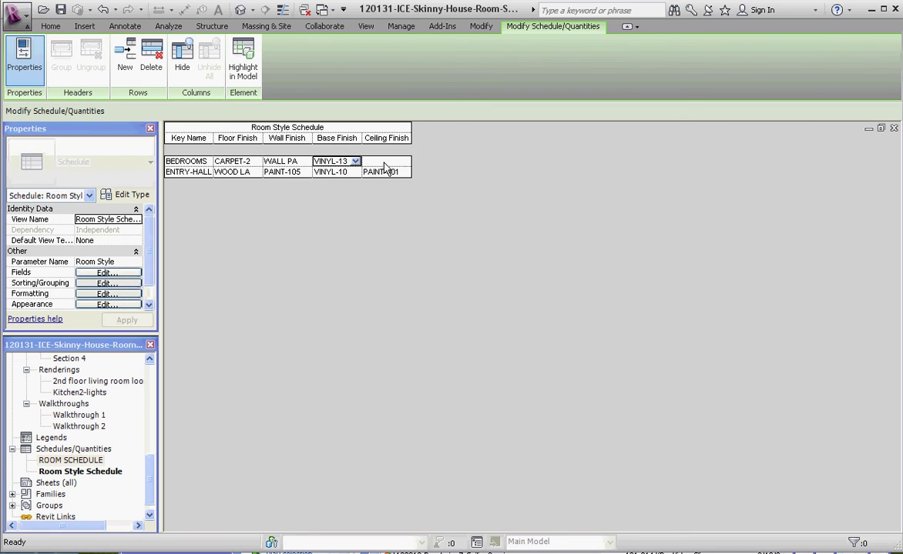
click(390, 164)
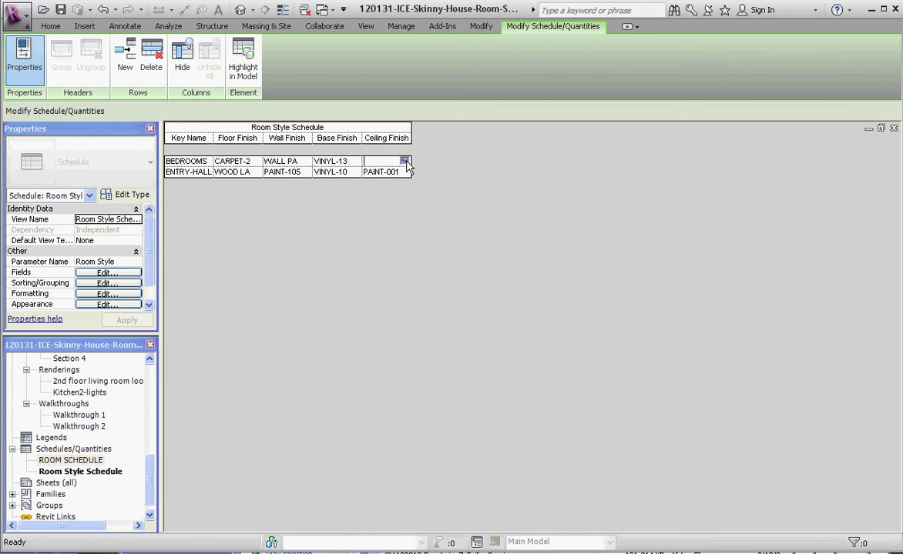
click(395, 173)
Reopen the ROOM SCHEDULE view from the Project Browser
double_click(77, 461)
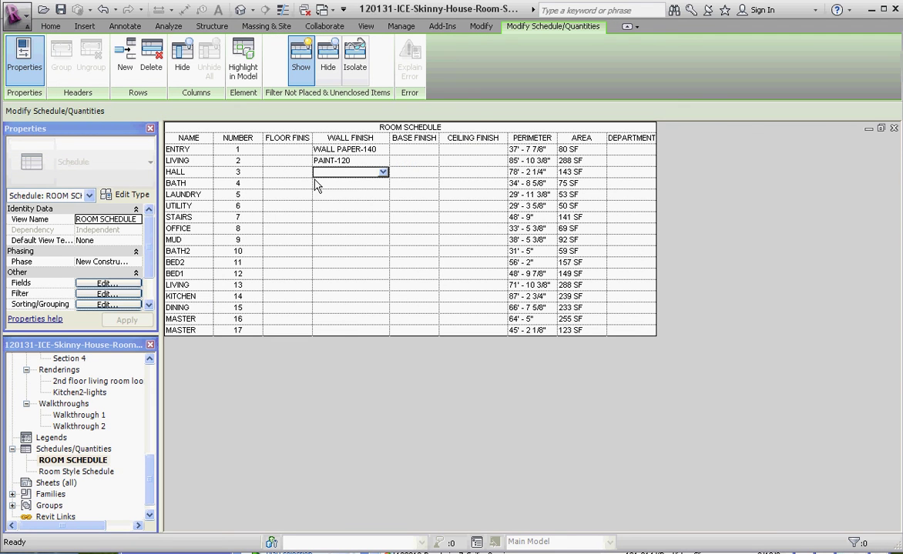